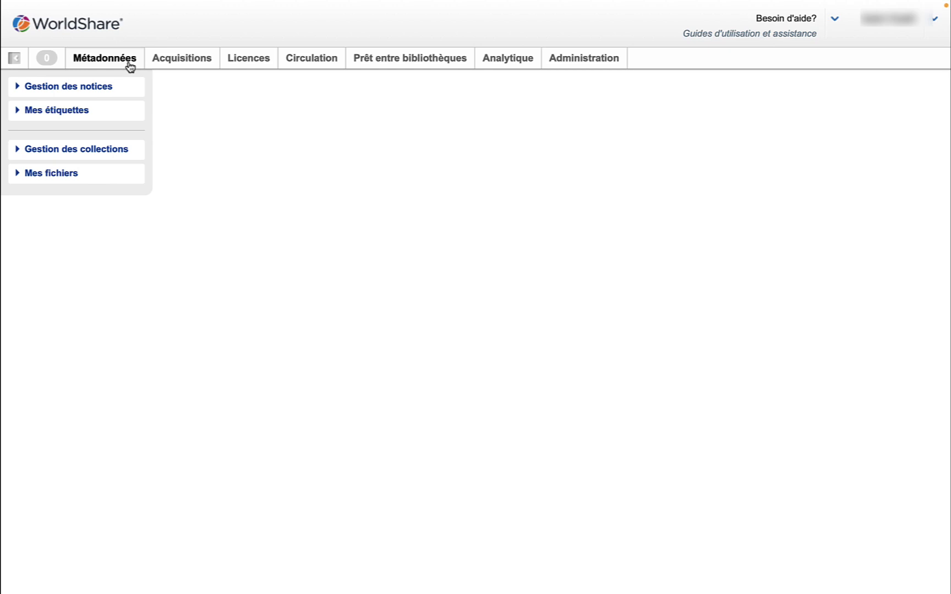
Start a new collection of type Collection Base de connaissances from the metadata collection management.
left_click(131, 67)
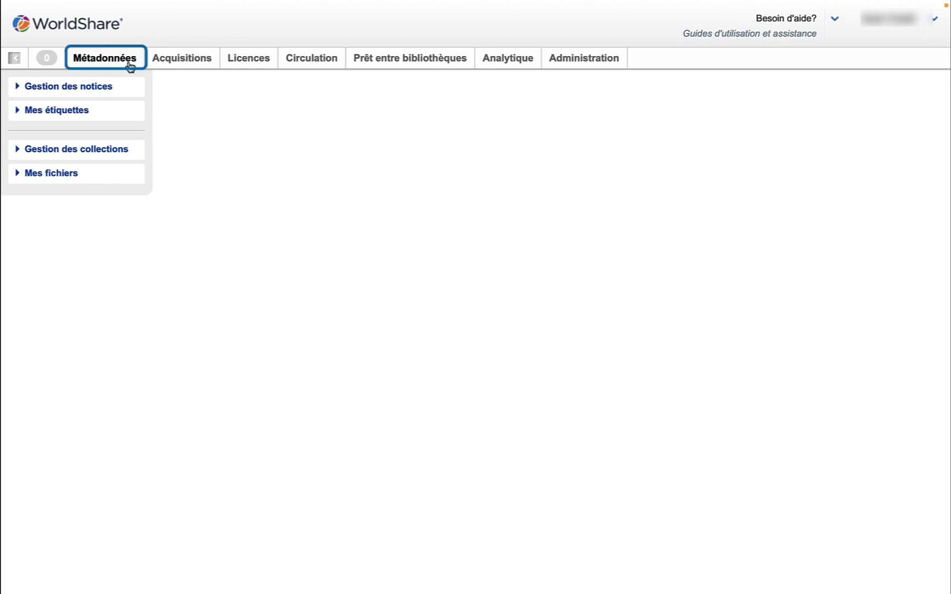
left_click(120, 153)
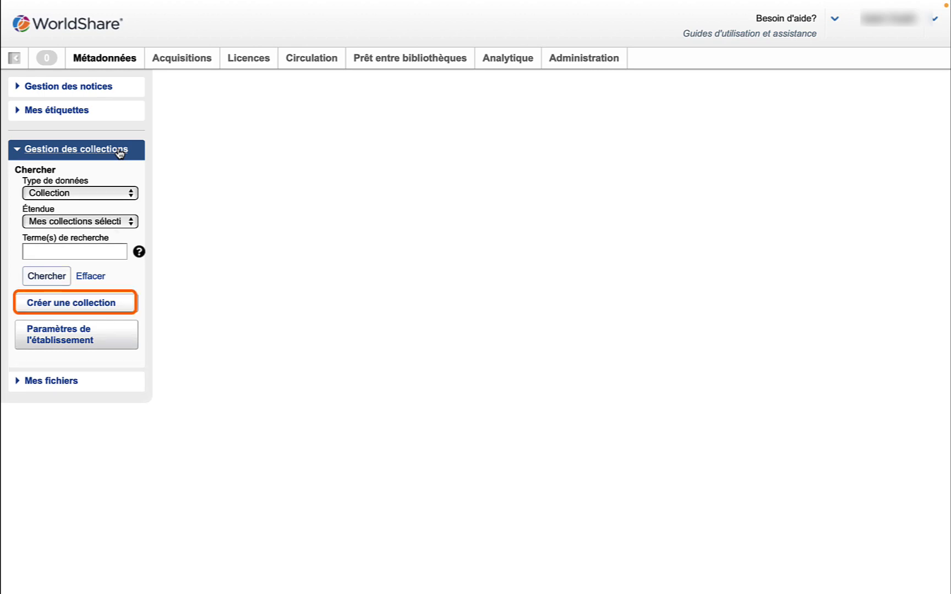
left_click(122, 303)
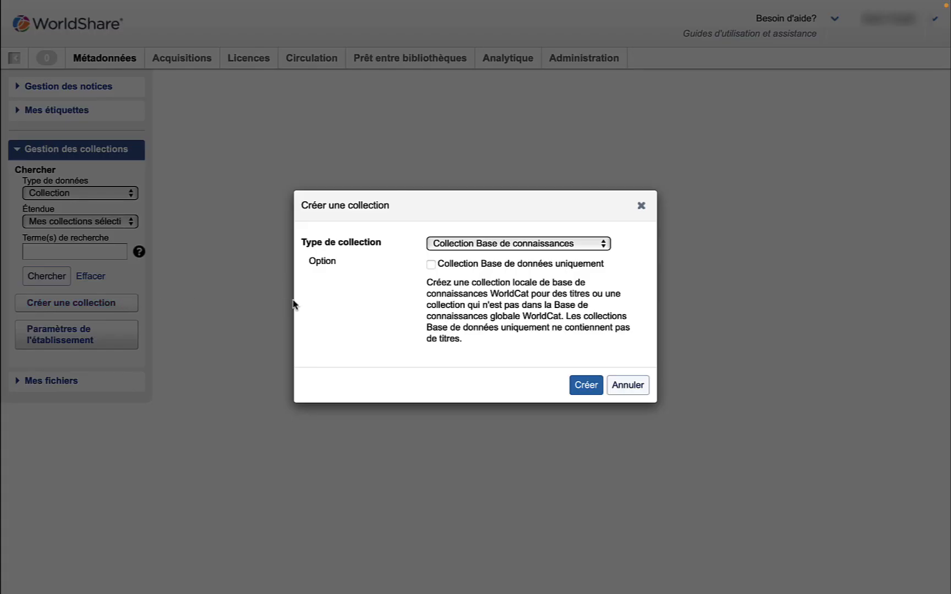
left_click(604, 246)
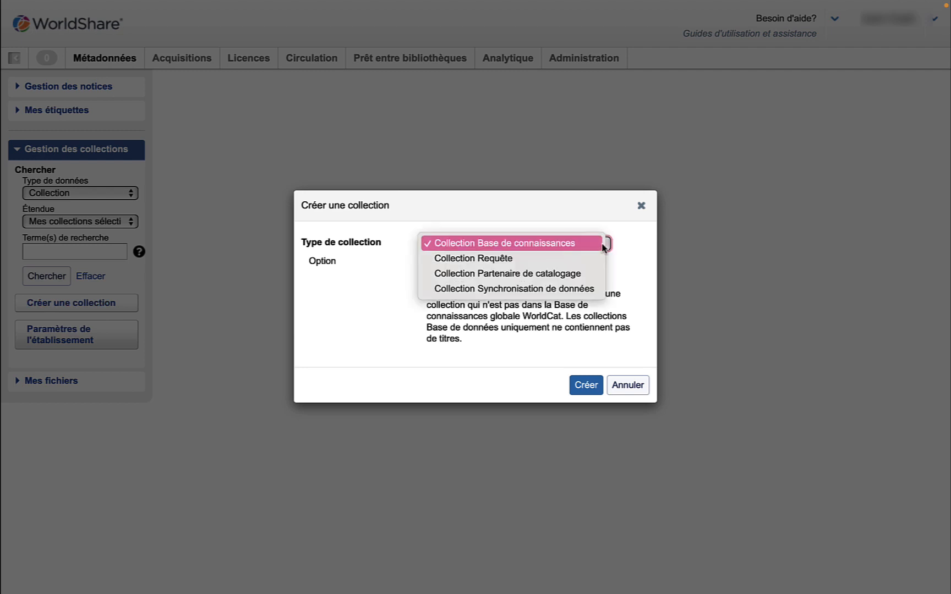
left_click(586, 243)
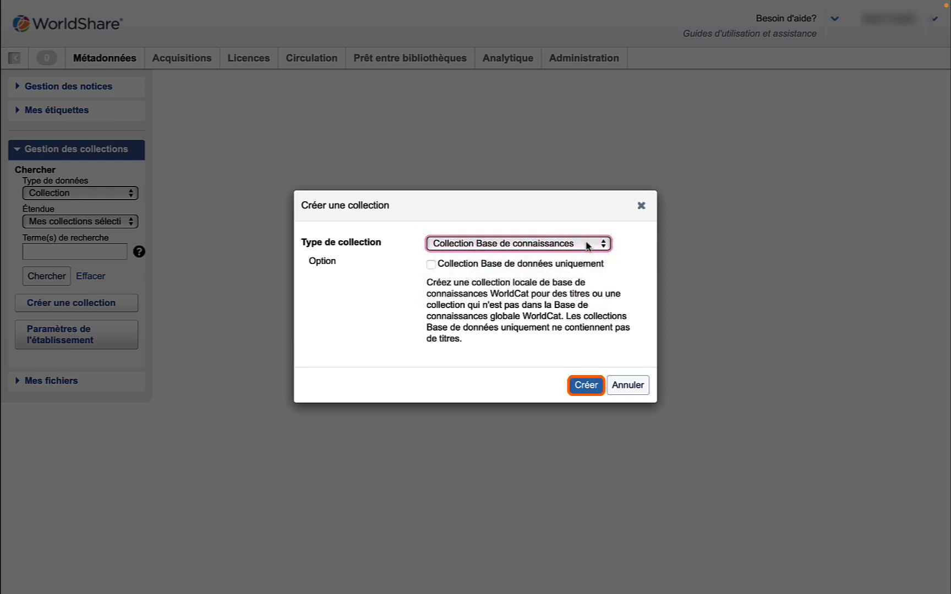
left_click(586, 385)
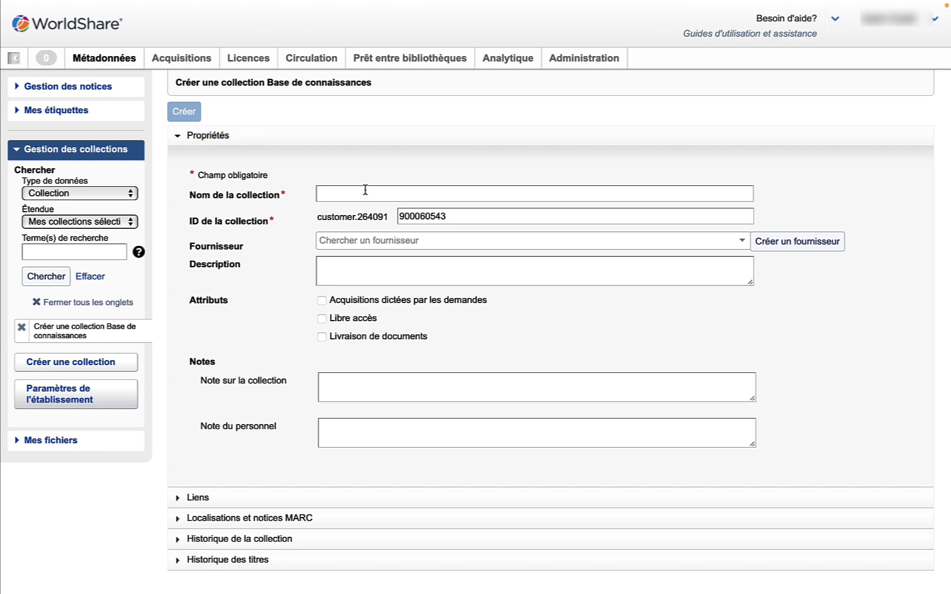
Name the collection Nouvelle_Collection_KB_Histoire.
left_click(365, 190)
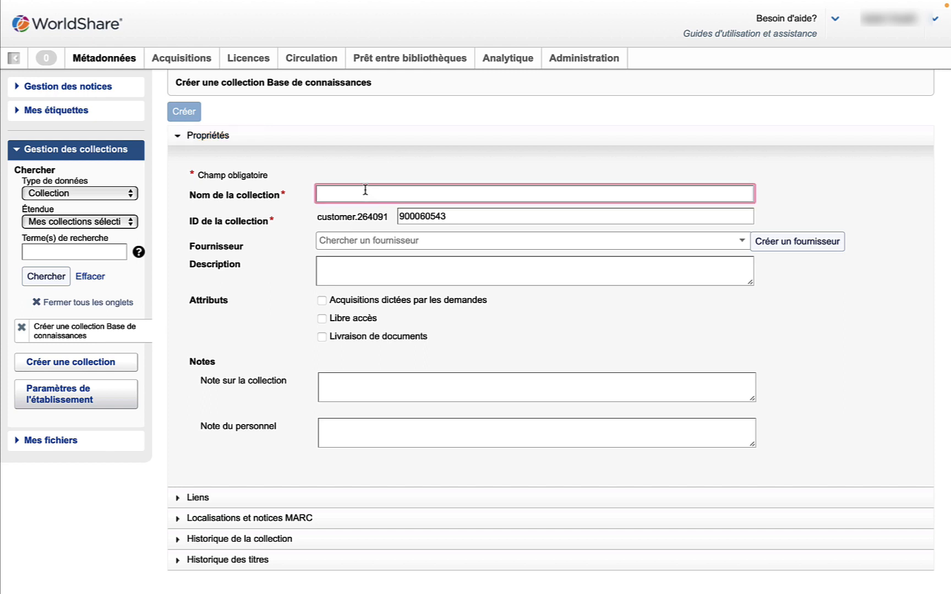
type("Nouvelle_Collection_KB_Histoire")
left_click(760, 332)
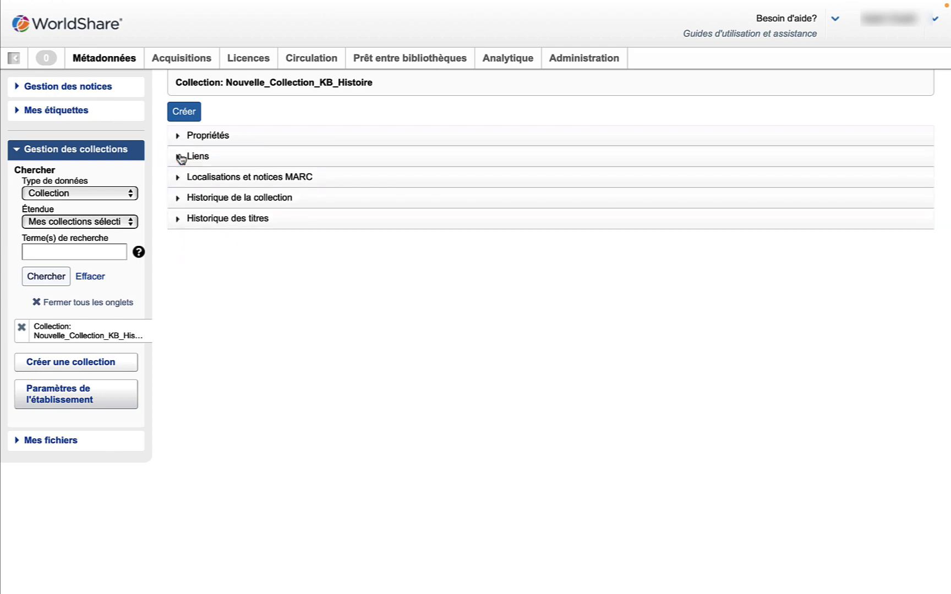
left_click(179, 157)
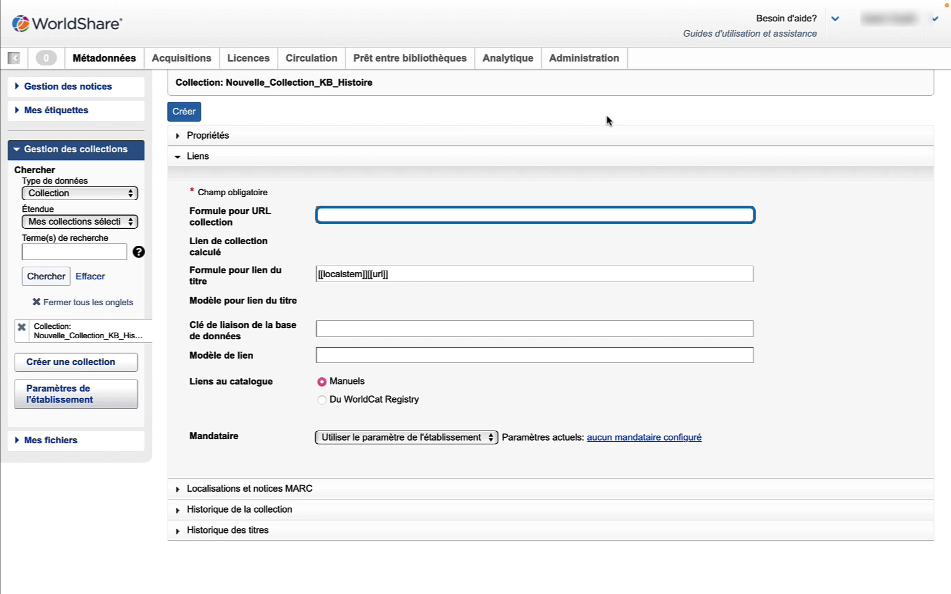
left_click(340, 212)
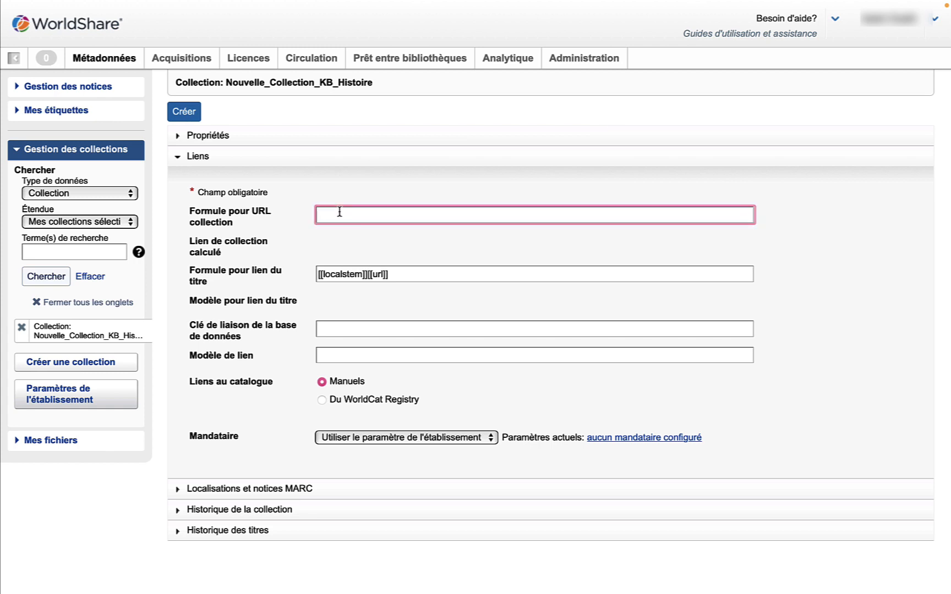
type("https://www.oclc.org/demo/newbkcoll")
left_click(668, 239)
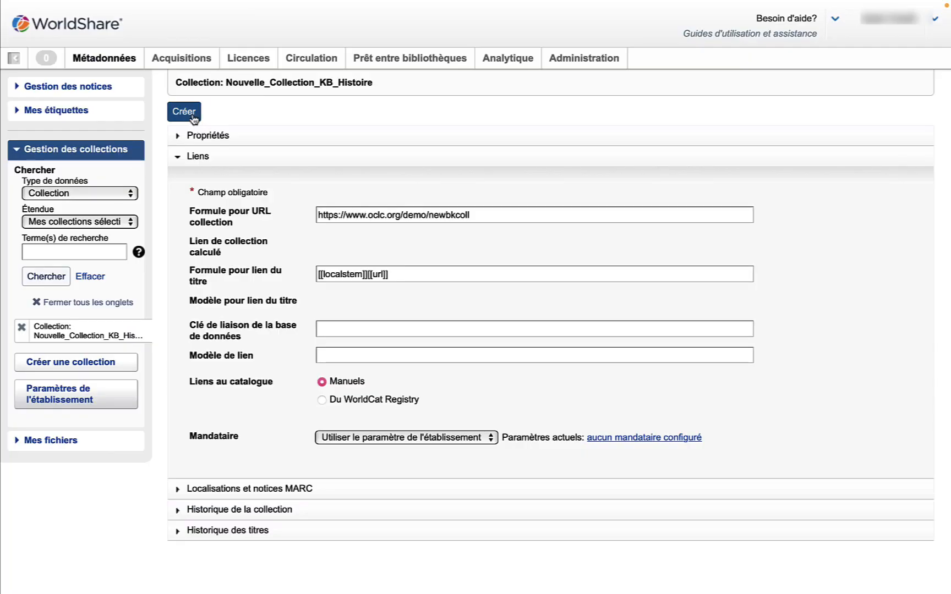
left_click(184, 113)
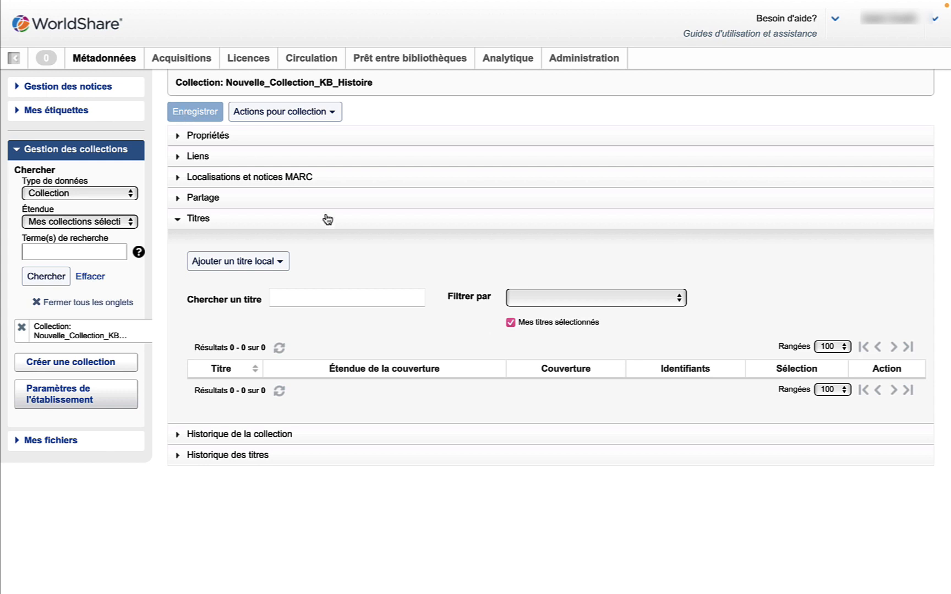
Add a blank local title named Peuples autochtones au Canada with coverage depth Périodique - Texte intégral.
left_click(277, 266)
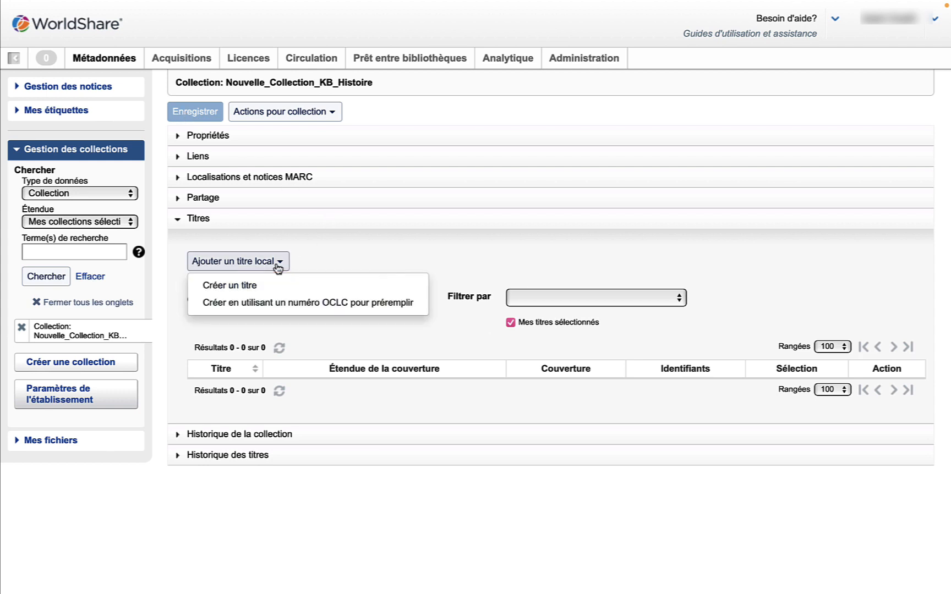
left_click(251, 286)
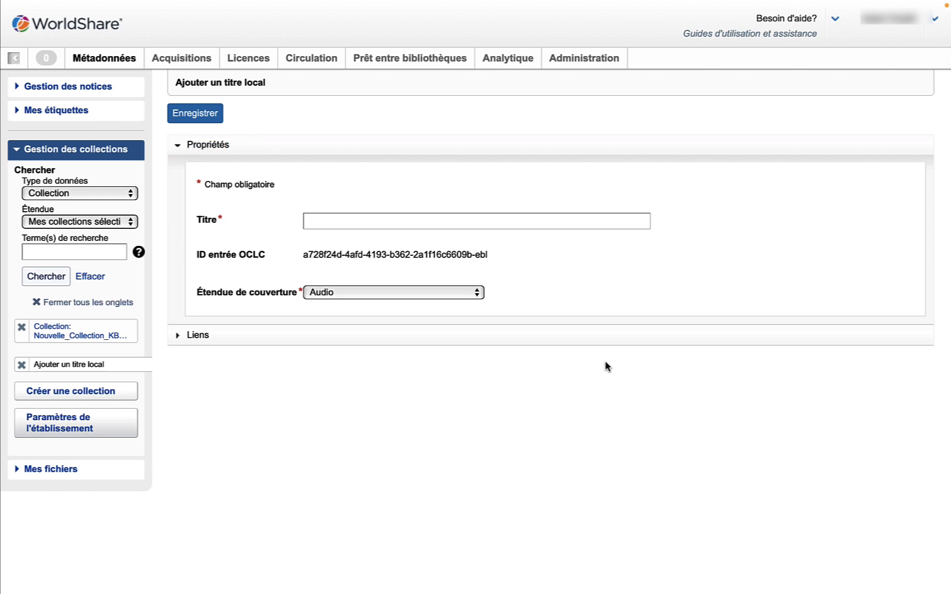
left_click(492, 217)
type("Peuples autochtones au Canada")
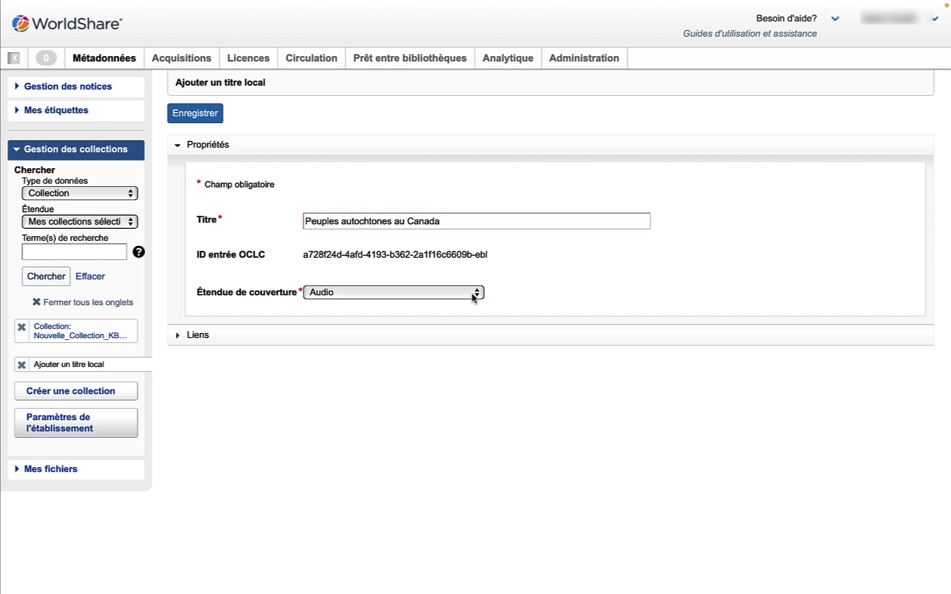
left_click(474, 297)
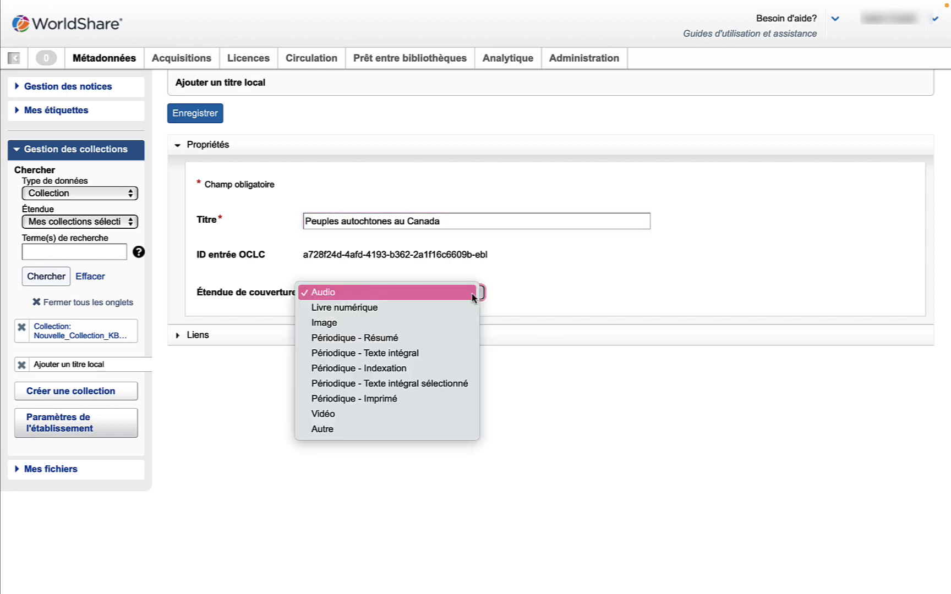
left_click(419, 355)
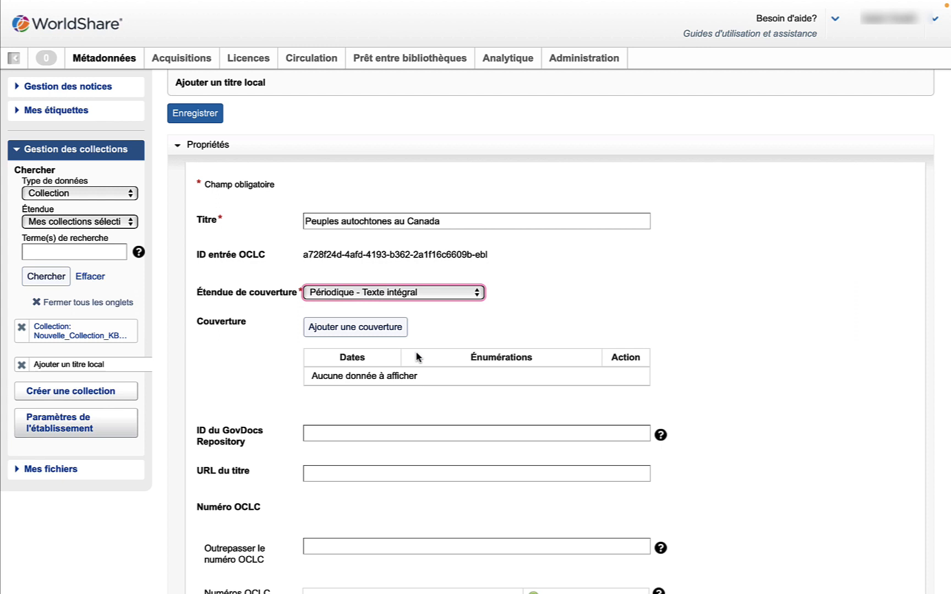
Add coverage to the title from 2000-01-01, volume 1, number 1, to 2015-12-31, volume 24, number 4.
left_click(393, 329)
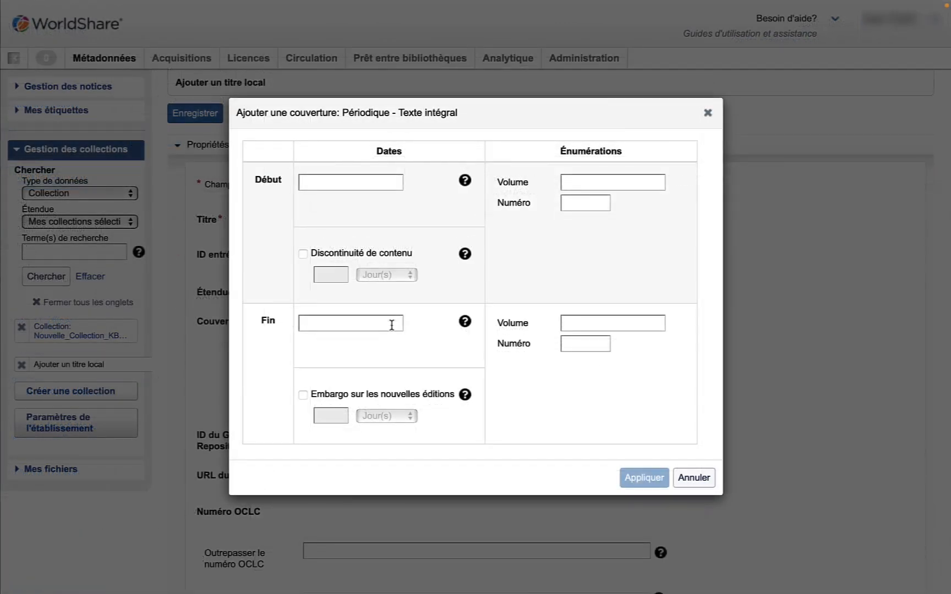
left_click(314, 183)
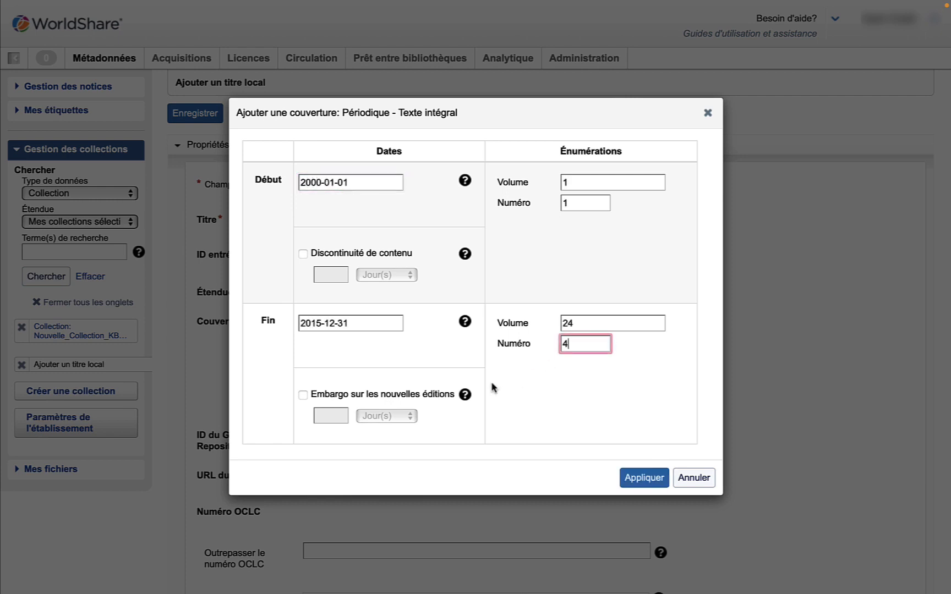
left_click(638, 476)
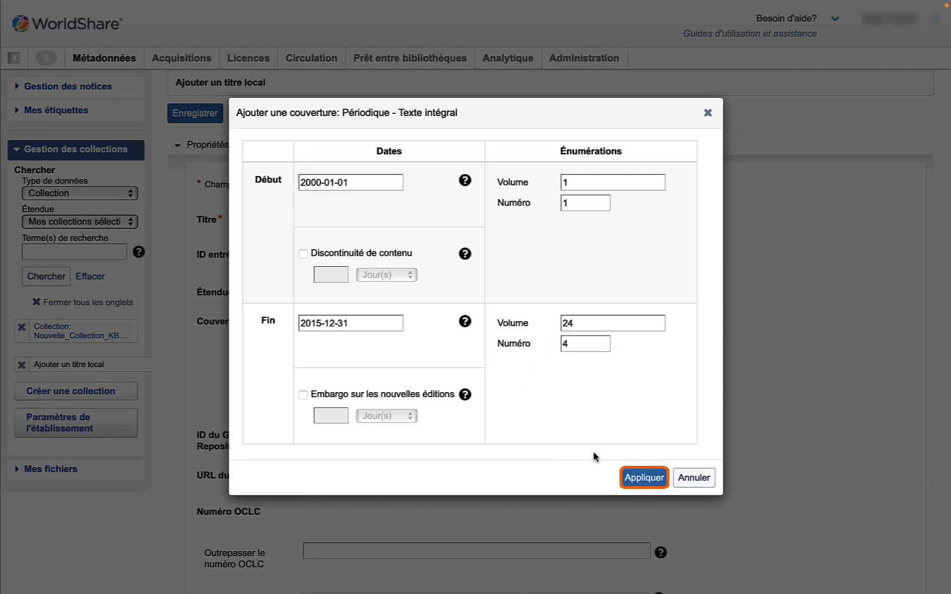
left_click(645, 478)
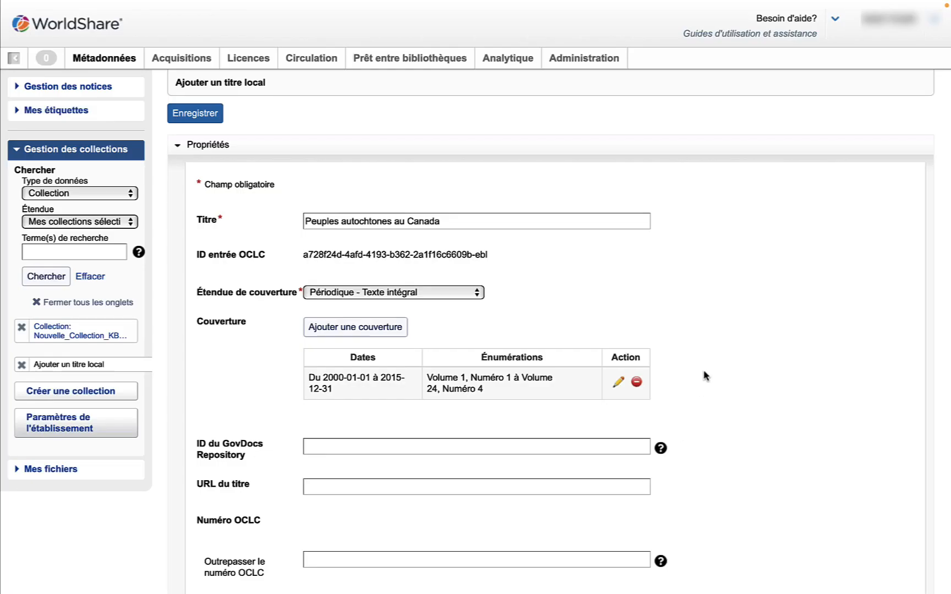
left_click(368, 486)
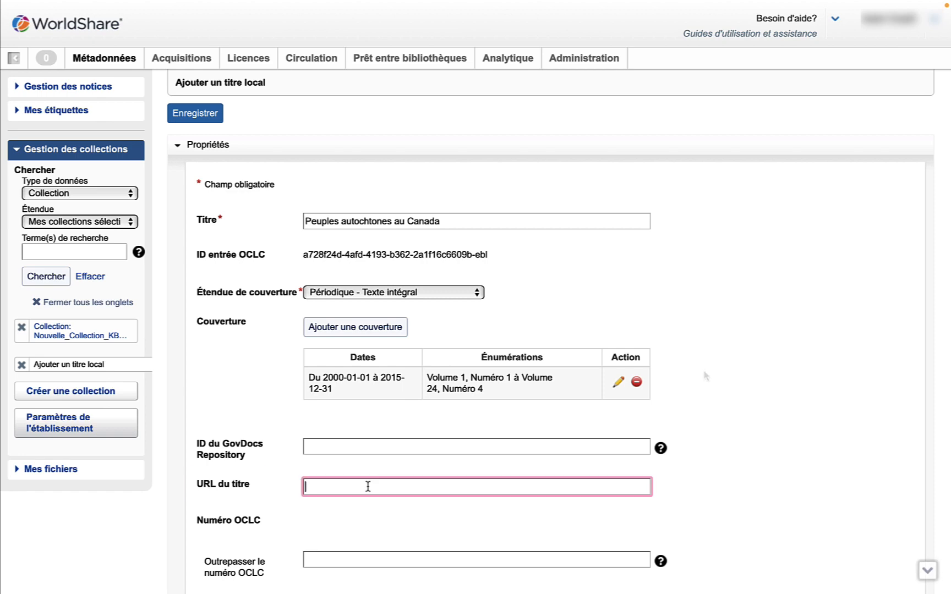
type("http://www.oclc.org/histoire")
left_click(824, 429)
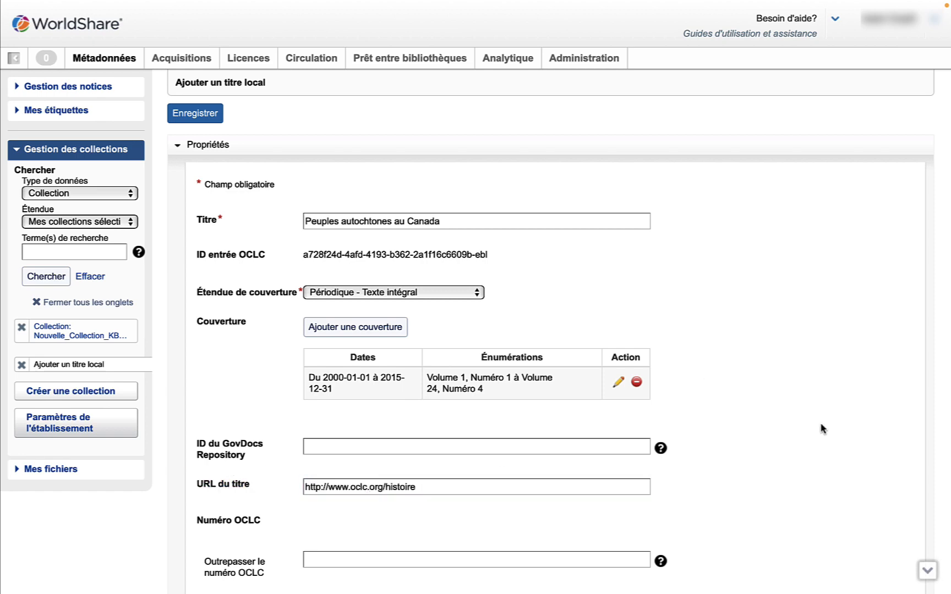
scroll(823, 429, "down", 2)
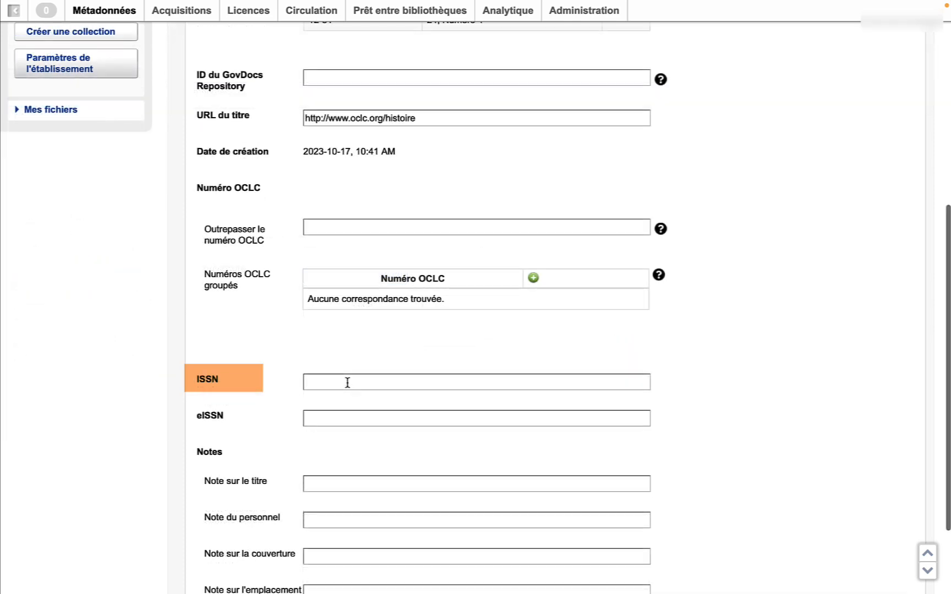
left_click(347, 382)
type("4109-4432")
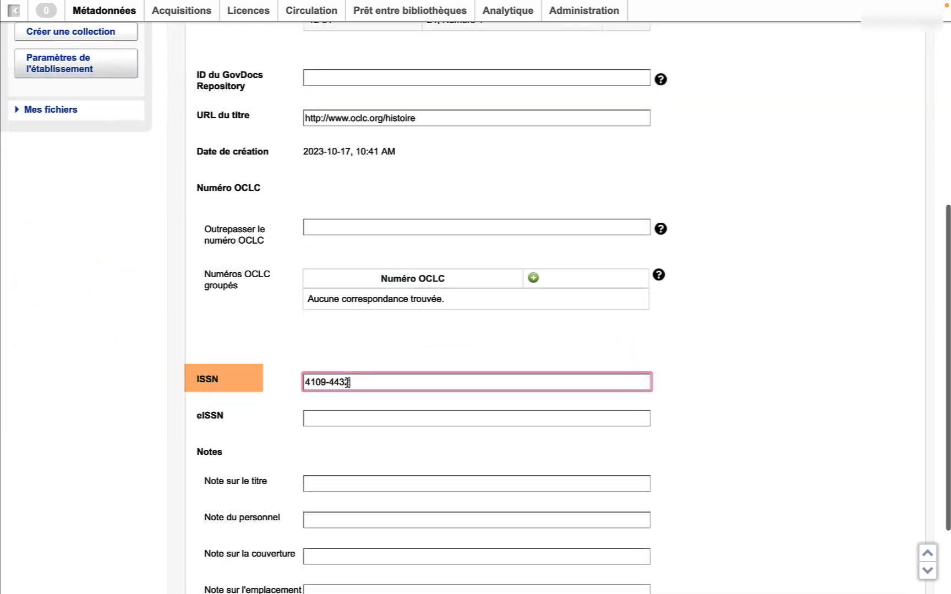
left_click(740, 359)
Save the title Peuples autochtones au Canada and return to the Nouvelle_Collection_KB_Histoire collection.
scroll(739, 359, "up", 10)
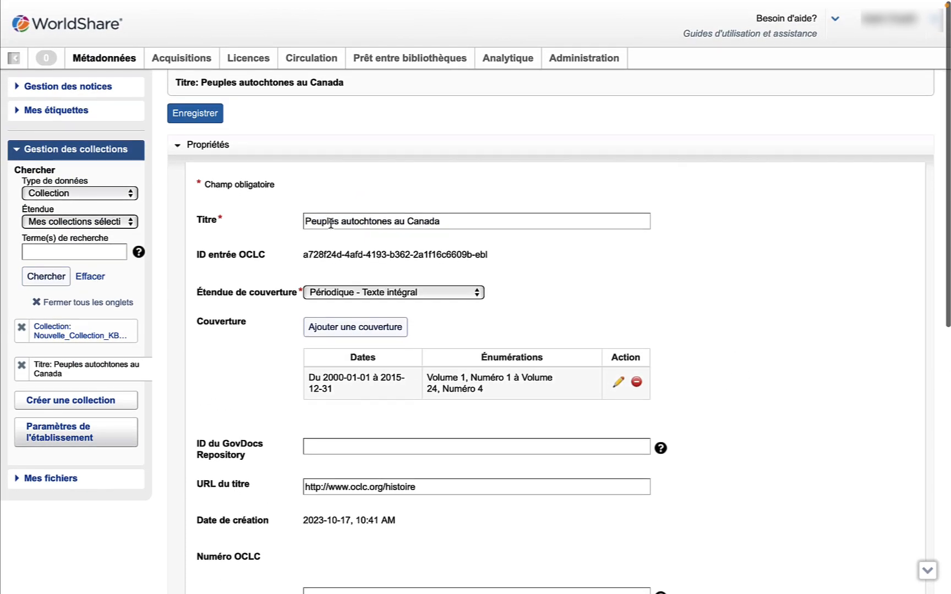
left_click(208, 116)
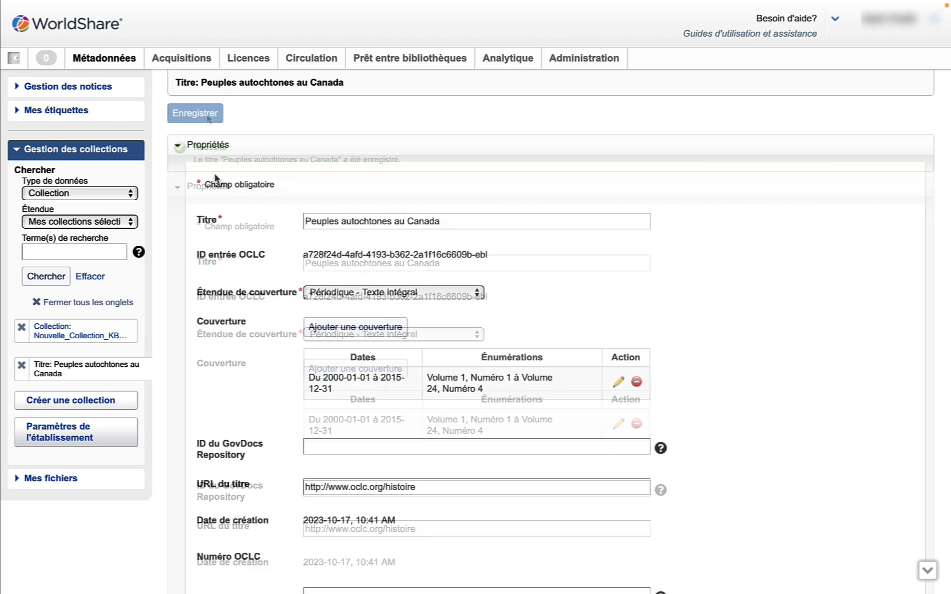
left_click(176, 146)
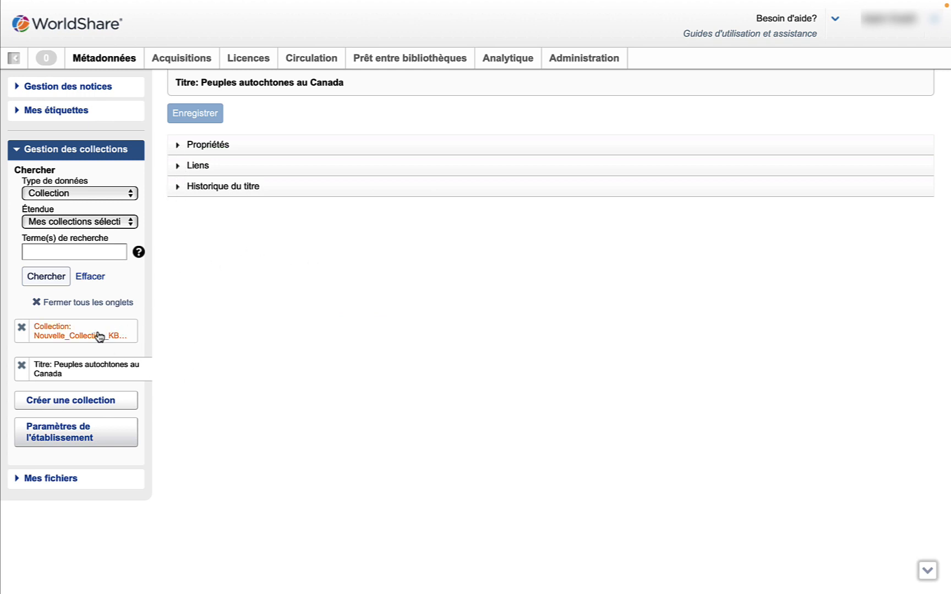
left_click(75, 337)
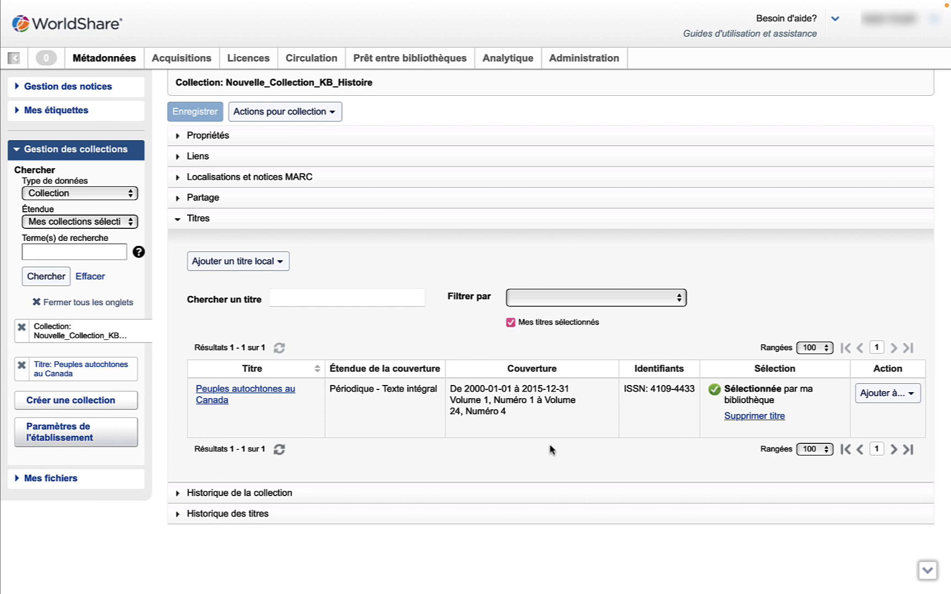
Add a second local title to the collection, prefilled from OCLC number 875415067.
left_click(281, 264)
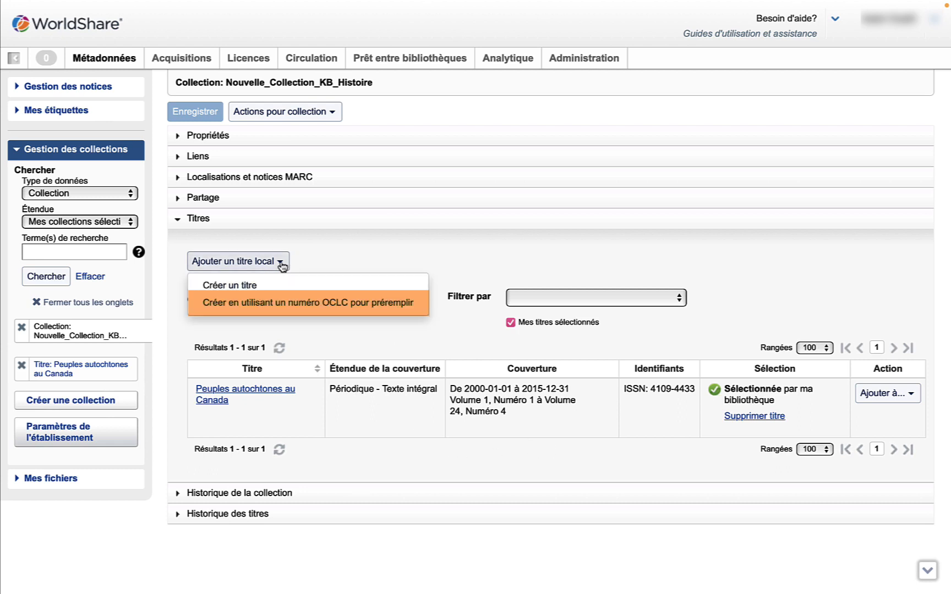
left_click(310, 303)
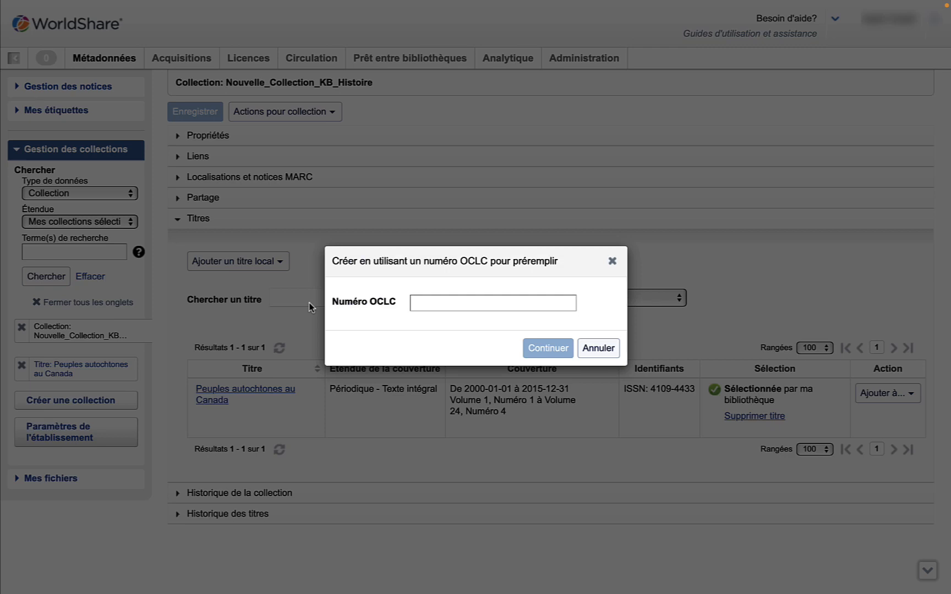
left_click(429, 305)
type("875415067")
key("Tab")
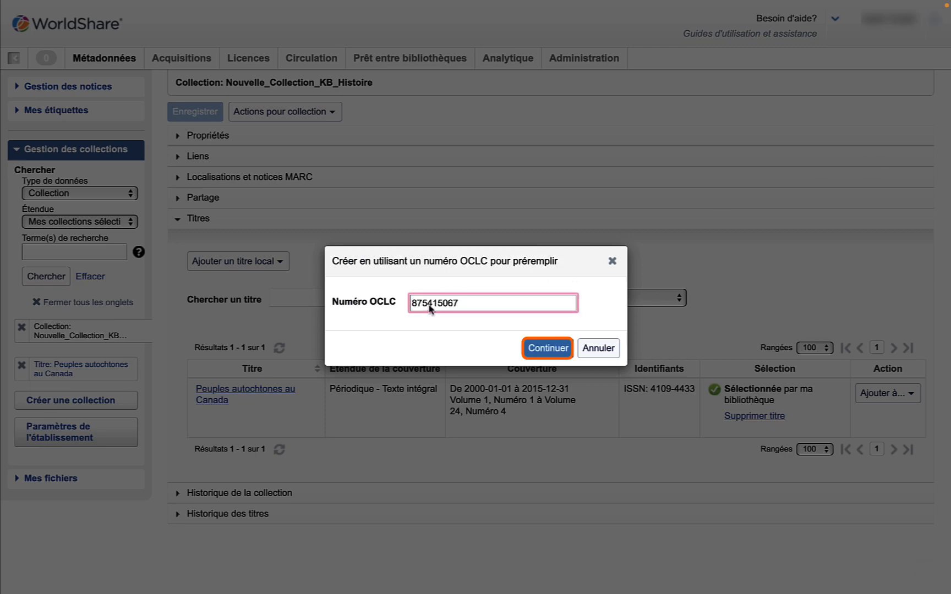
left_click(548, 348)
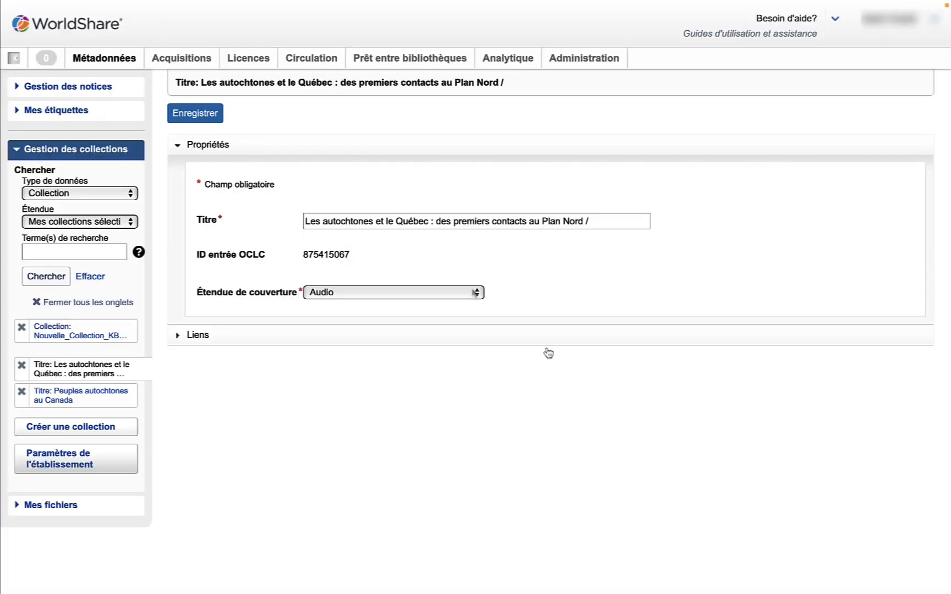
Set the prefilled title's coverage depth to Livre numérique and review its fields down to the publication details.
left_click(479, 293)
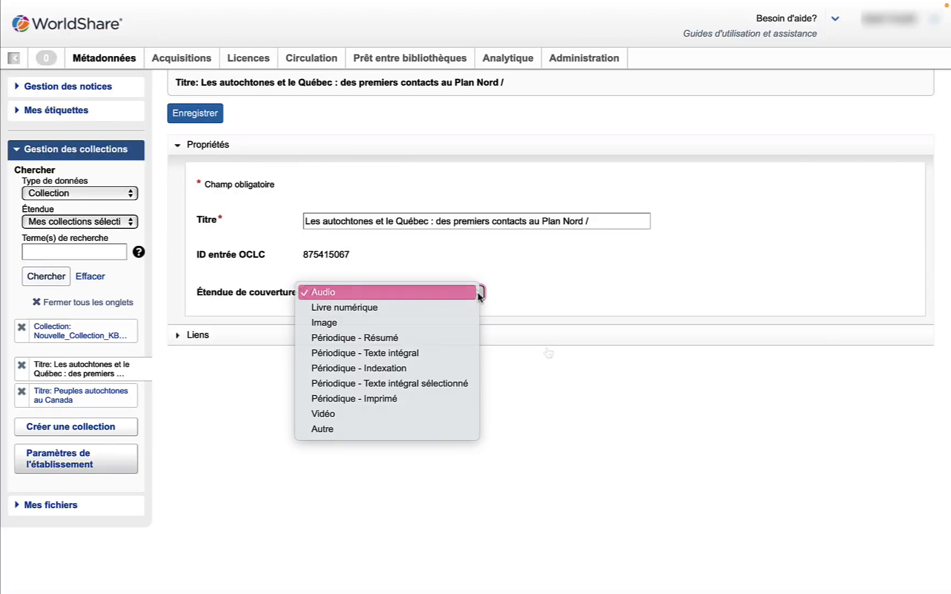
left_click(440, 310)
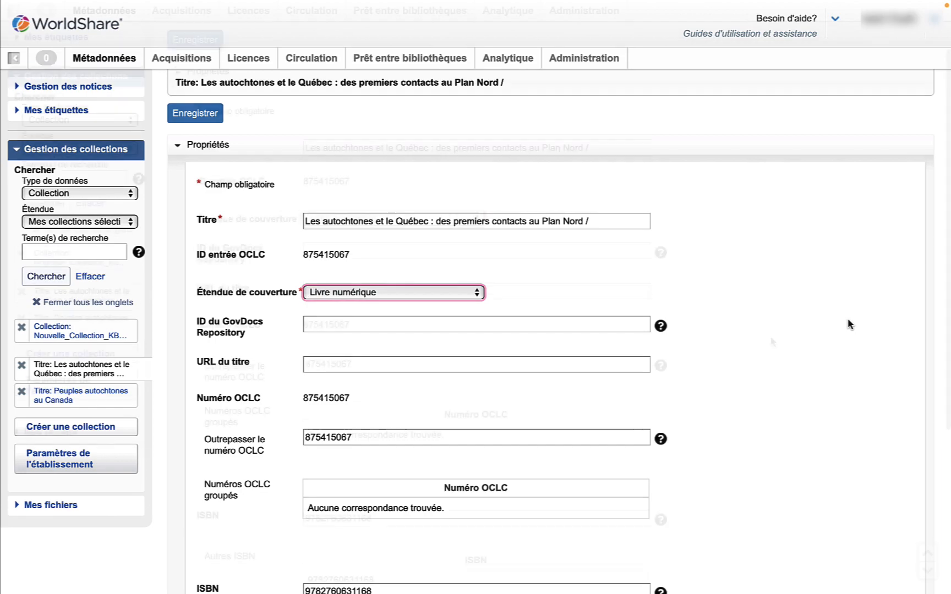
scroll(790, 324, "down", 3)
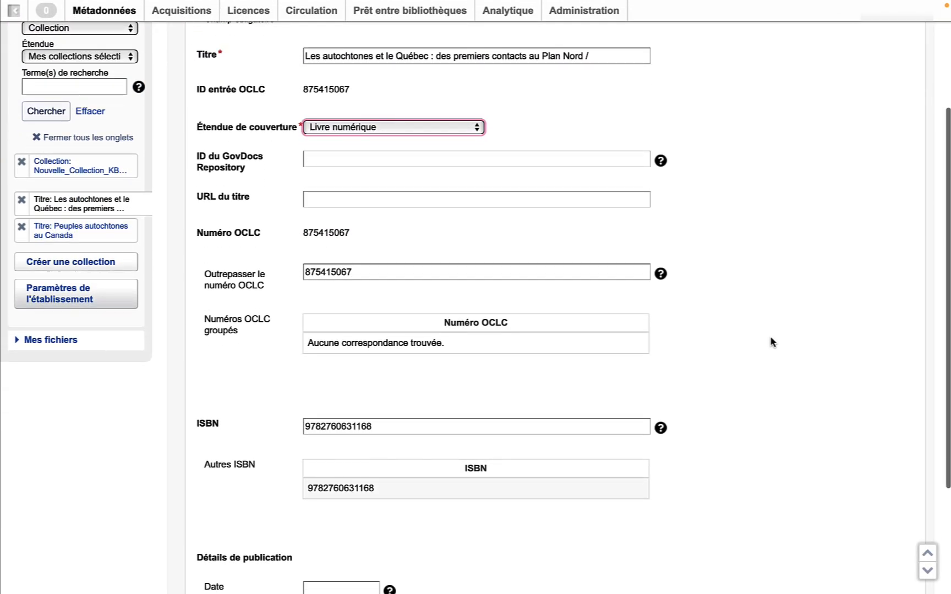
scroll(772, 342, "down", 3)
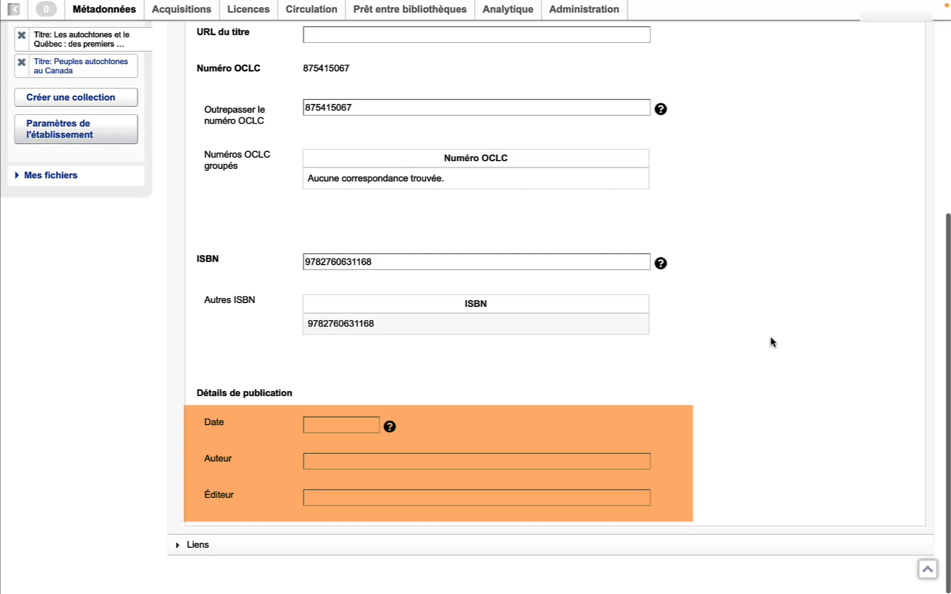